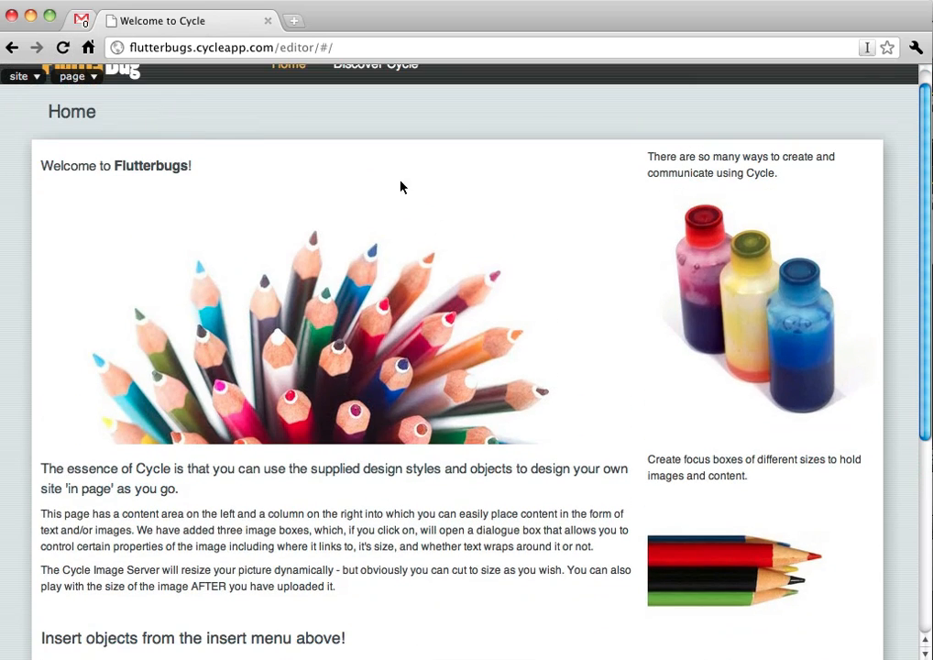
# Insert a new line after the "Welcome to Flutterbugs!" heading on the Home page.
pyautogui.click(204, 171)
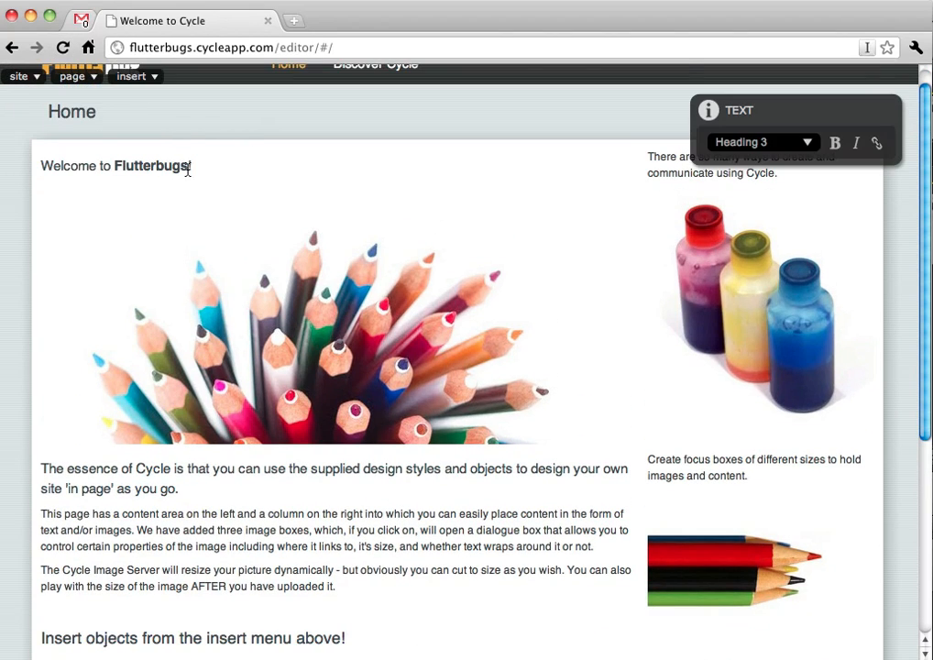
pyautogui.press('Left')
pyautogui.press('Left')
pyautogui.press('Left')
pyautogui.press('Left')
pyautogui.press('Right')
pyautogui.press('Right')
pyautogui.press('Right')
pyautogui.press('Right')
pyautogui.press('Return')
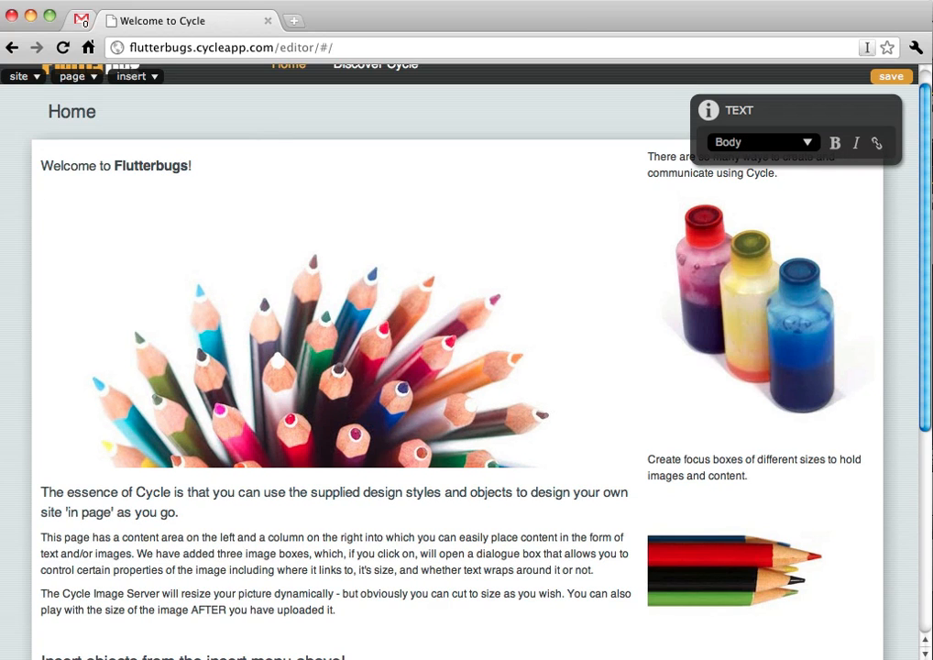
# Delete all headings and paragraphs below the large pencil image in the main content area.
pyautogui.scroll(-5, 445, 317)
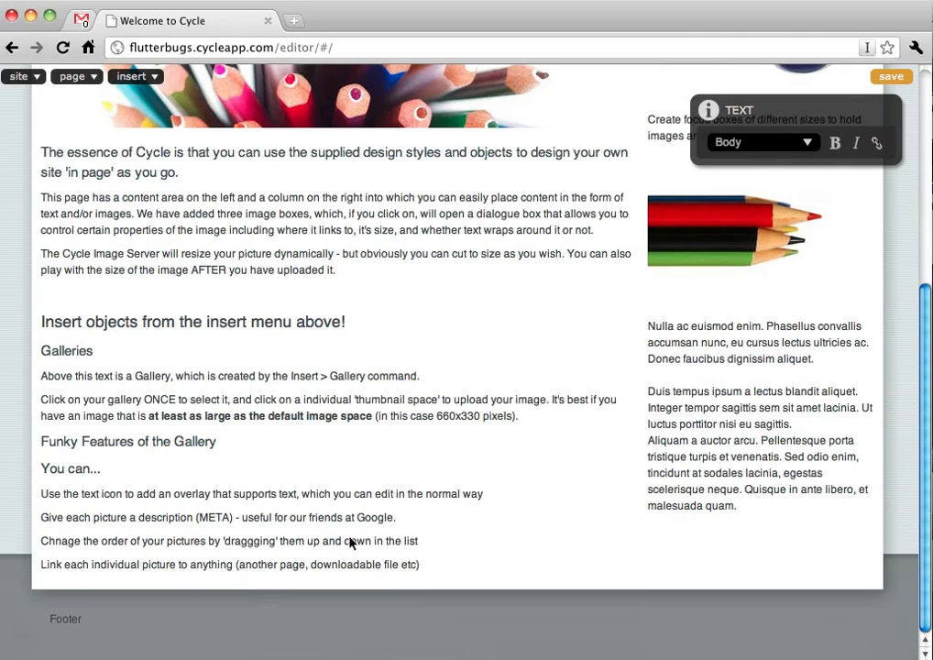
pyautogui.moveTo(427, 567); pyautogui.dragTo(95, 310)
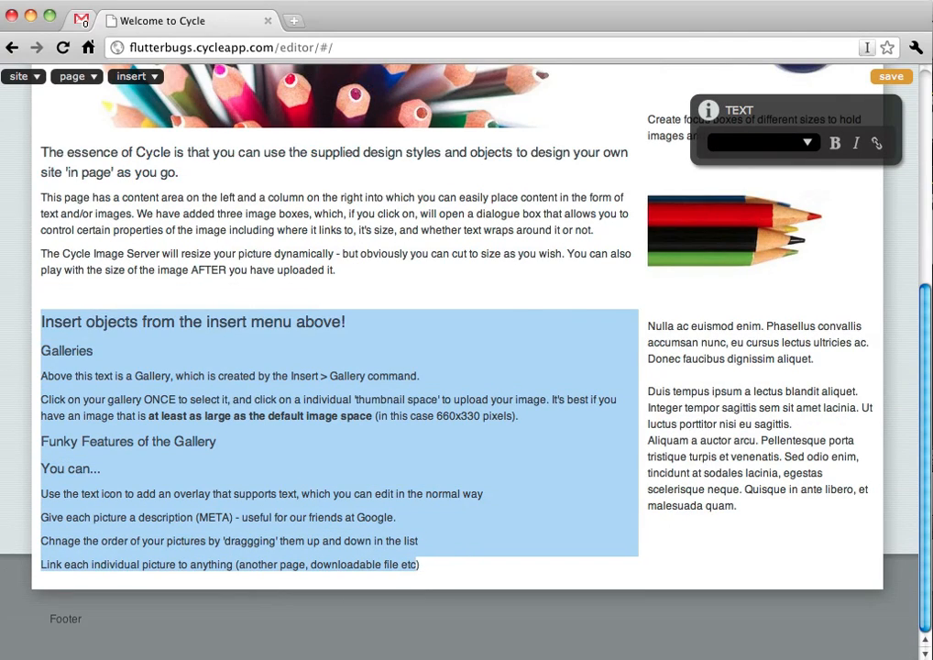
pyautogui.press('BackSpace')
pyautogui.press('BackSpace')
pyautogui.press('BackSpace')
pyautogui.press('BackSpace')
pyautogui.press('BackSpace')
pyautogui.press('BackSpace')
pyautogui.press('BackSpace')
pyautogui.press('BackSpace')
pyautogui.press('BackSpace')
pyautogui.press('BackSpace')
pyautogui.press('BackSpace')
pyautogui.press('BackSpace')
pyautogui.press('BackSpace')
pyautogui.press('BackSpace')
pyautogui.press('BackSpace')
pyautogui.press('BackSpace')
pyautogui.press('BackSpace')
pyautogui.press('BackSpace')
pyautogui.press('BackSpace')
pyautogui.press('BackSpace')
pyautogui.press('BackSpace')
pyautogui.press('BackSpace')
pyautogui.press('BackSpace')
pyautogui.press('BackSpace')
pyautogui.press('BackSpace')
pyautogui.press('BackSpace')
pyautogui.moveTo(150, 341); pyautogui.dragTo(22, 222)
pyautogui.press('BackSpace')
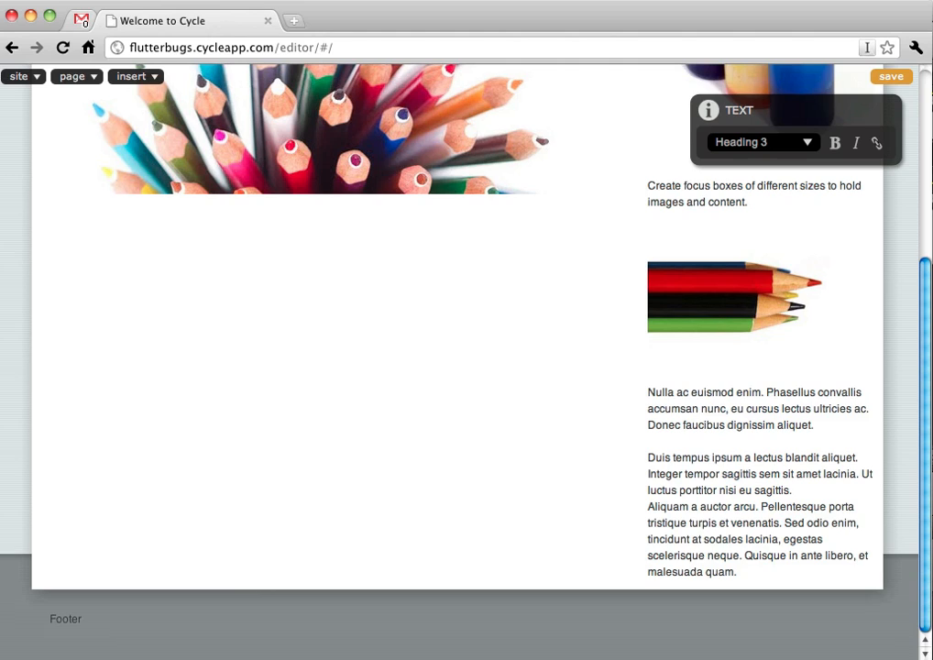
# Delete the large pencil image from the main content area.
pyautogui.scroll(5, 118, 287)
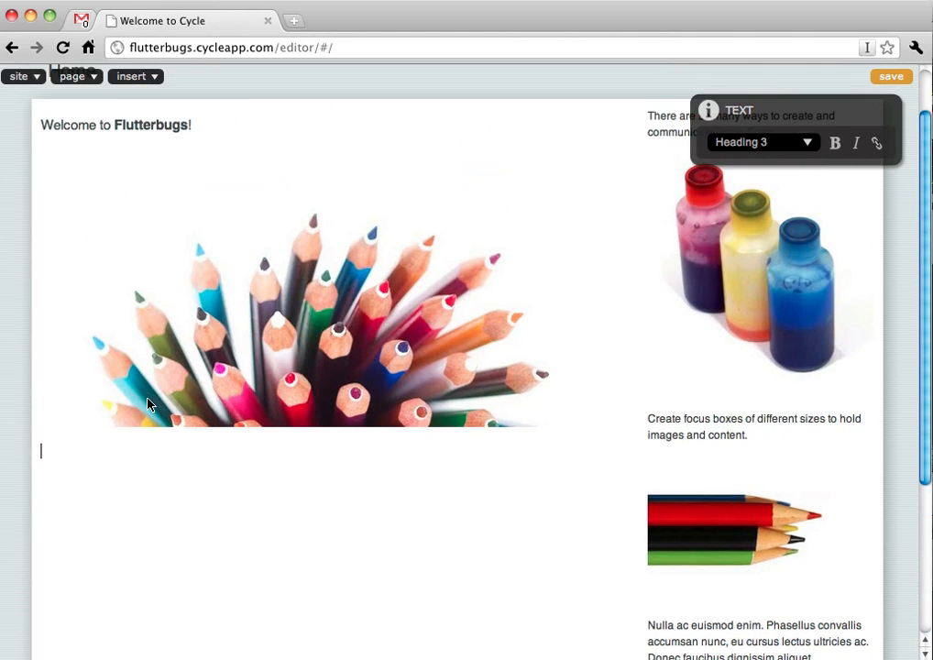
pyautogui.click(149, 404)
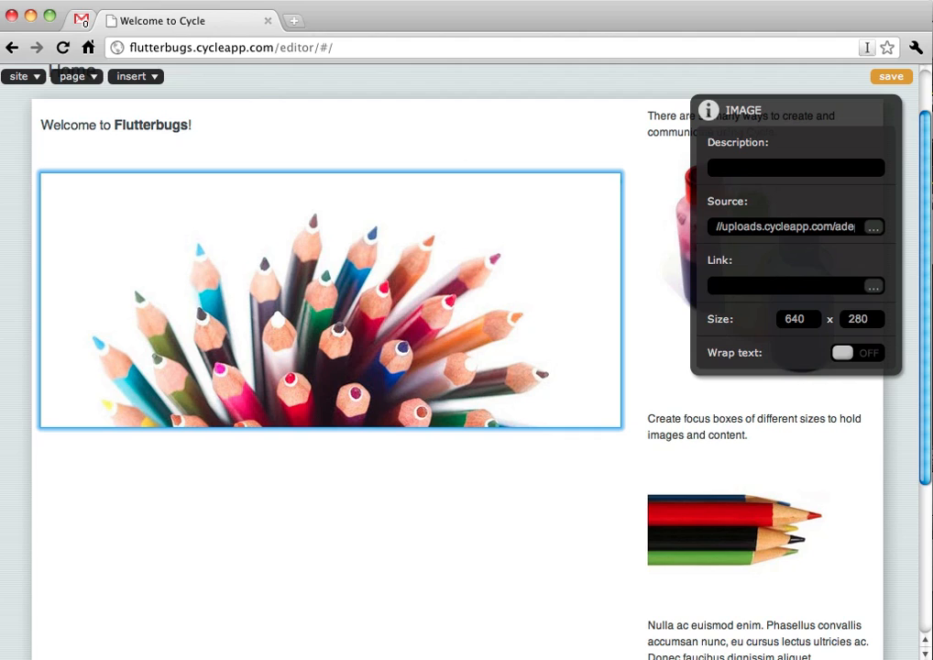
pyautogui.press('BackSpace')
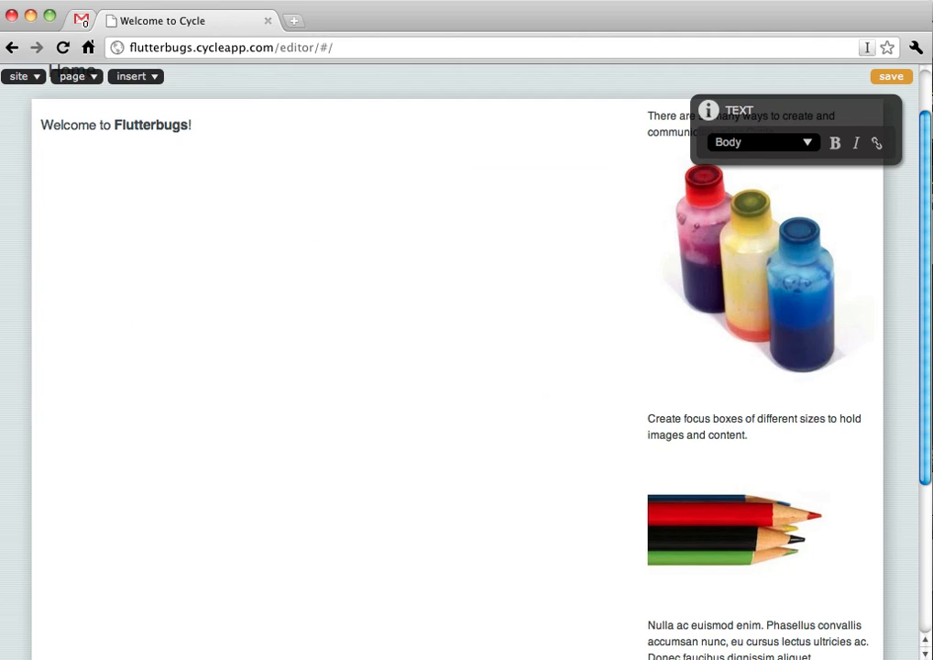
pyautogui.scroll(2, 246, 318)
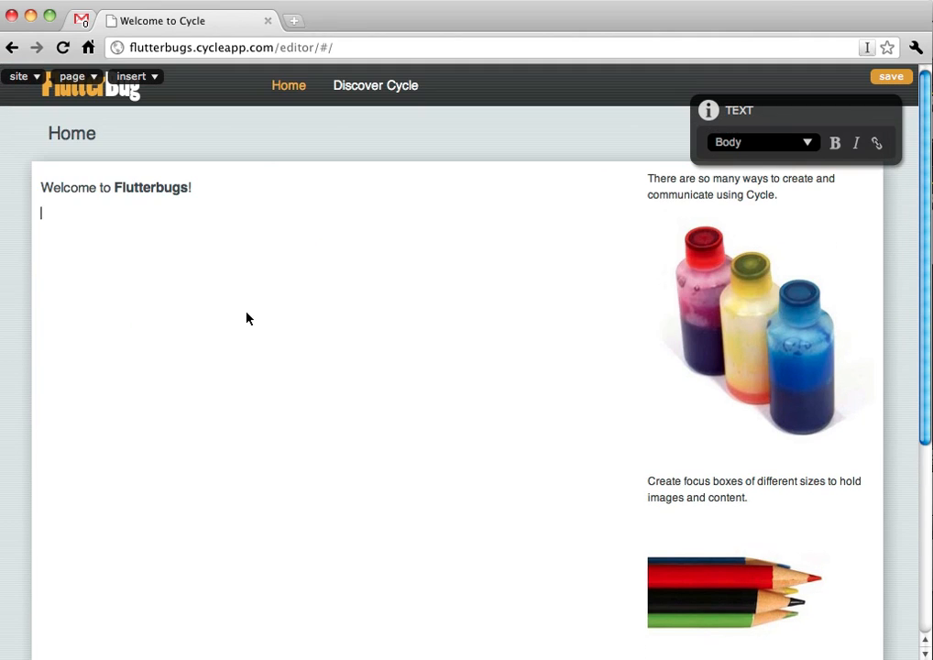
# Clear the side column below its opening sentence, removing the pencils image, the placeholder text and the paint bottles image.
pyautogui.scroll(-3, 655, 490)
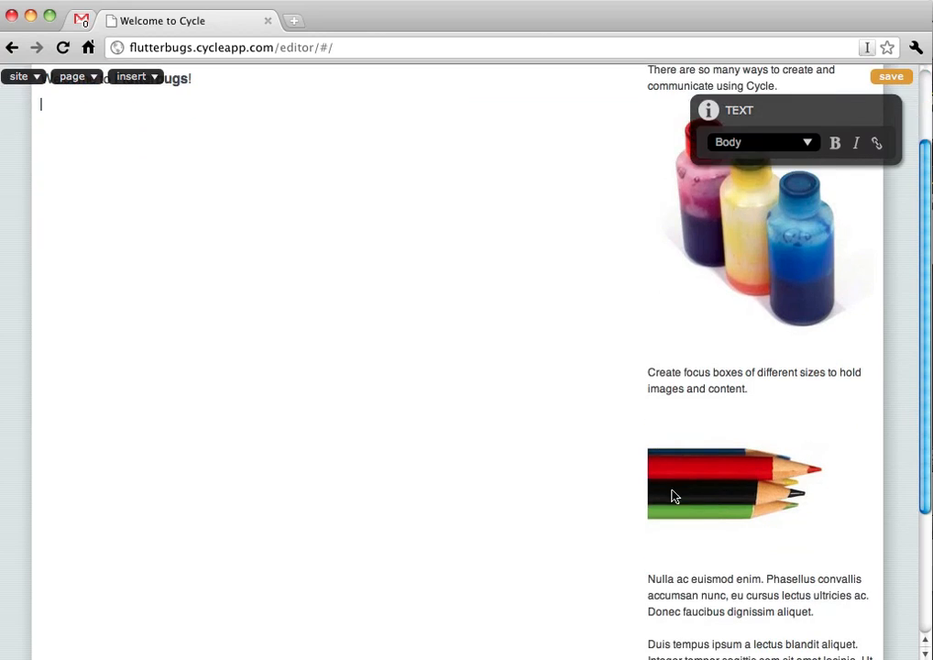
pyautogui.click(718, 509)
pyautogui.press('BackSpace')
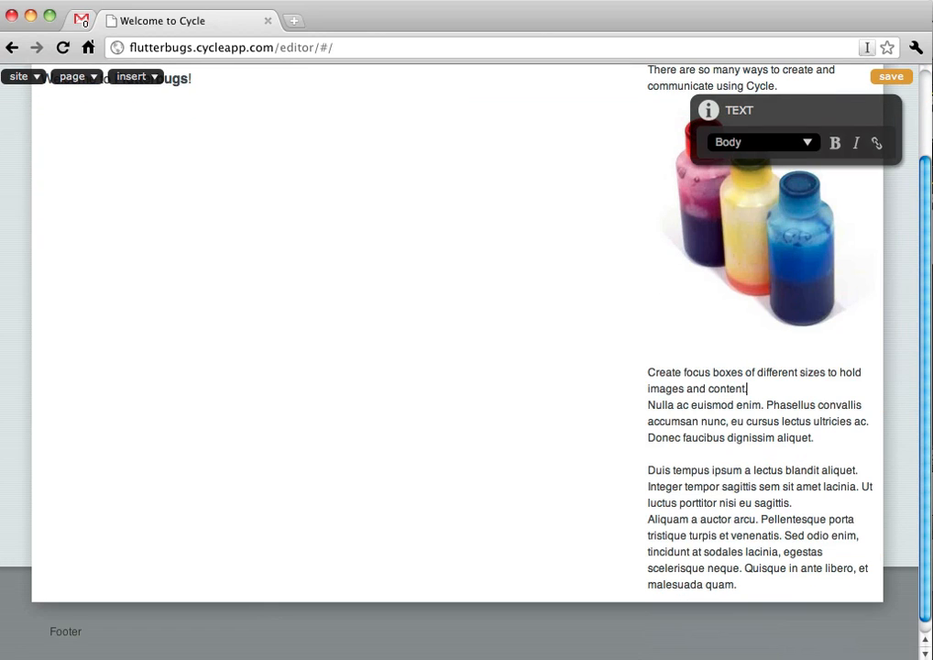
pyautogui.moveTo(750, 588); pyautogui.dragTo(627, 367)
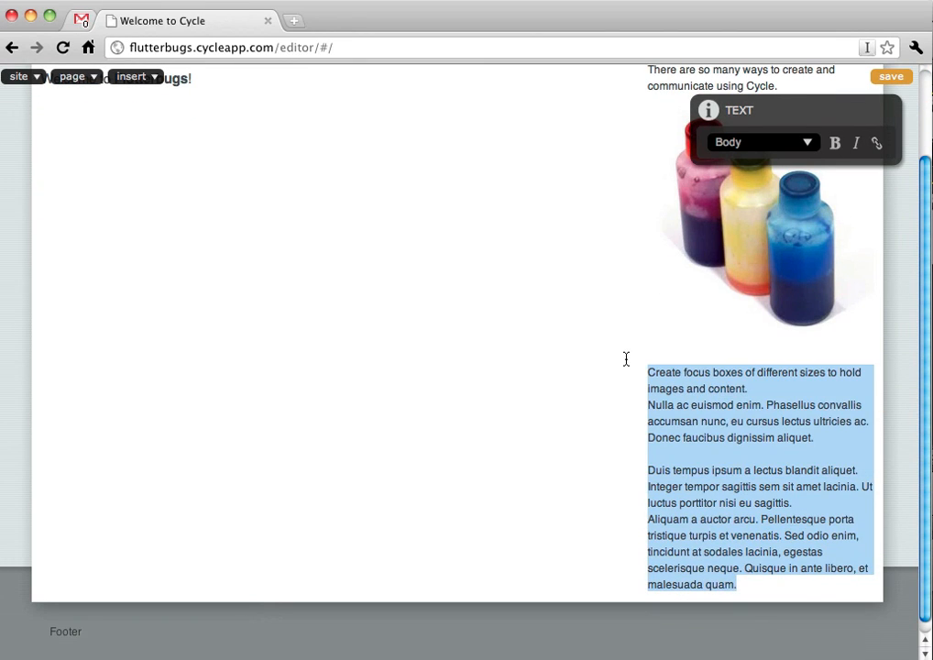
pyautogui.press('BackSpace')
pyautogui.click(779, 301)
pyautogui.press('BackSpace')
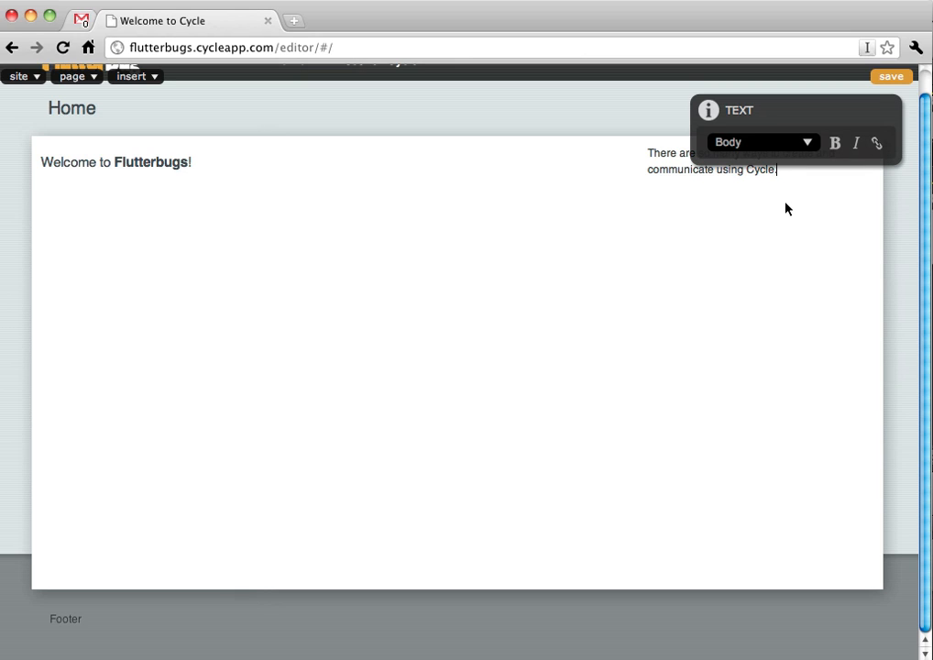
# Move the floating text palette away from the side column and delete the remaining sentence there.
pyautogui.moveTo(834, 104); pyautogui.dragTo(553, 94)
pyautogui.write('.')
pyautogui.moveTo(821, 174); pyautogui.dragTo(647, 151)
pyautogui.click(648, 151)
# Move the text palette back over the side column and add the "What is a Butterfly?" article on a new line after the welcome heading.
pyautogui.click(263, 178)
pyautogui.moveTo(527, 98); pyautogui.dragTo(790, 129)
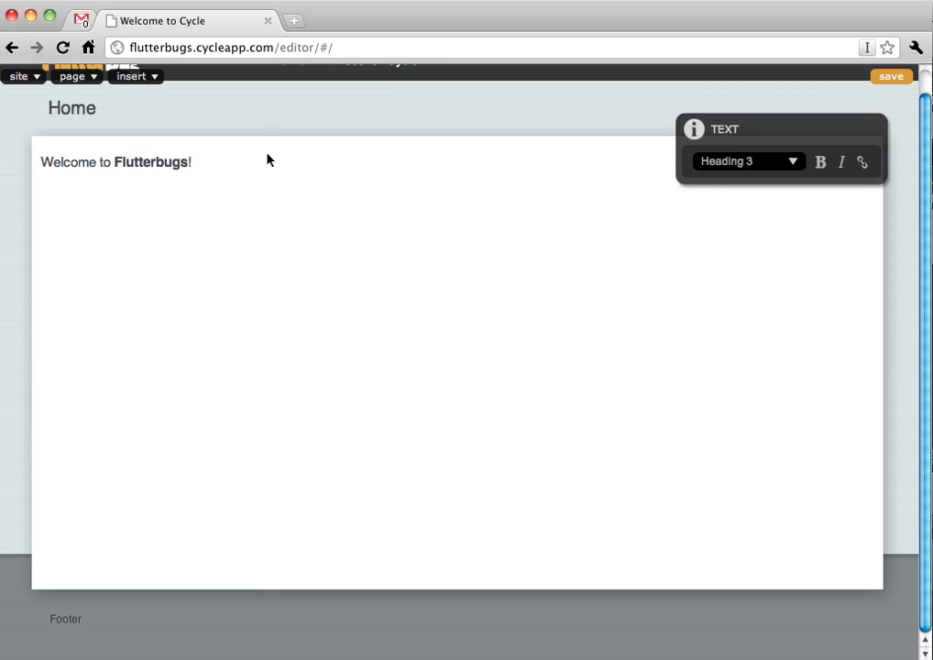
pyautogui.press('Return')
pyautogui.write("What is a Butterfly? Butterflies are beautiful, flying insects with large scaly wings. Like all insects, they have six jointed legs, 3 body parts, a pair of antennae, compound eyes, and an exoskeleton. The three body parts are the head, thorax (the chest), and abdomen (the tail end). The butterfly's body is covered by tiny sensory hairs. The four wings and the six legs of the butterfly are attached to the thorax. The thorax contains the muscles that make the legs and wings move. FLYING Swallowtails are strong fliers. Butterflies are very good fliers. They have two pairs of large wings covered with colorful, iridescent scales in overlapping rows. Lepidoptera (butterflies and moths) are the only insects that have scaly wings. The wings are attached to the butterfly's thorax (mid-section). Veins support the delicate wings and nourish them with blood. Butterflies can only fly if their body temperature is above 86 degrees. Butterflies sun themselves to warm up in cool weather. As butterflies age, the color of the wings fades and the wings become ragged. The speed varies among butterfly species (the poisonous varieties are slower than non-poisonous varieties). The fastest butterflies (some skippers) can fly at about 30 mile per hour or faster. Slow flying butterflies fly about 5 mph. Explore 12 topics on butterflys with over 125 pages packed full of information on butterflys. Our butterfly's categories contain articles written by Master of Science degreed Entomologist Randi Jones as well as butterfly links to sites all over the web for EVEN MORE information on butterflys! Get involved: check out all the fun butterfly activities and coloring pages. Read fun facts to amaze your friends or learn about the butterflys biology. All information is updated frequently!")
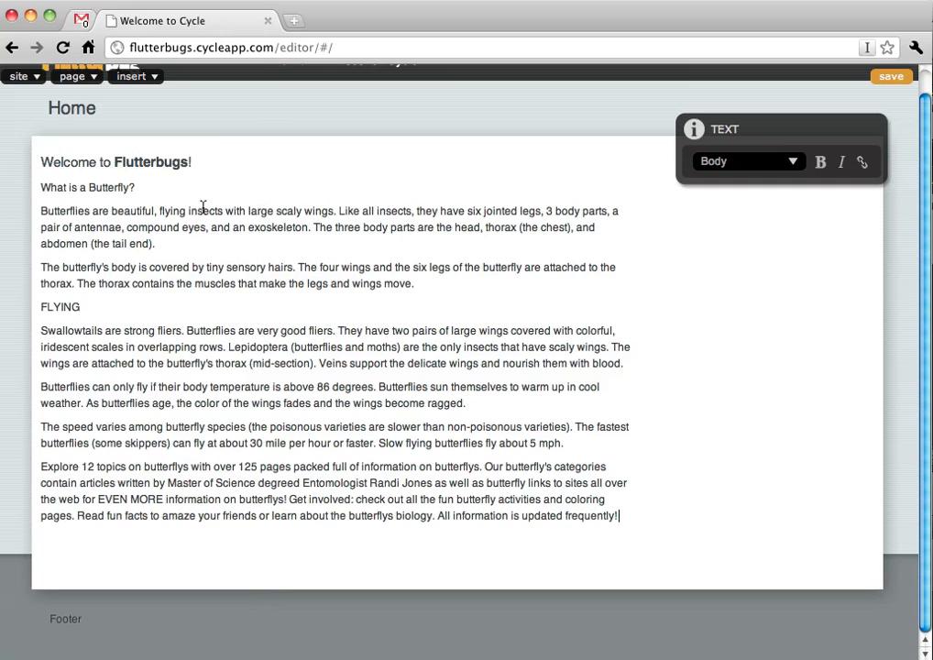
# Try the Heading 1 style on the "What is a Butterfly?" line and settle on Heading 3.
pyautogui.click(149, 189)
pyautogui.scroll(1, 173, 178)
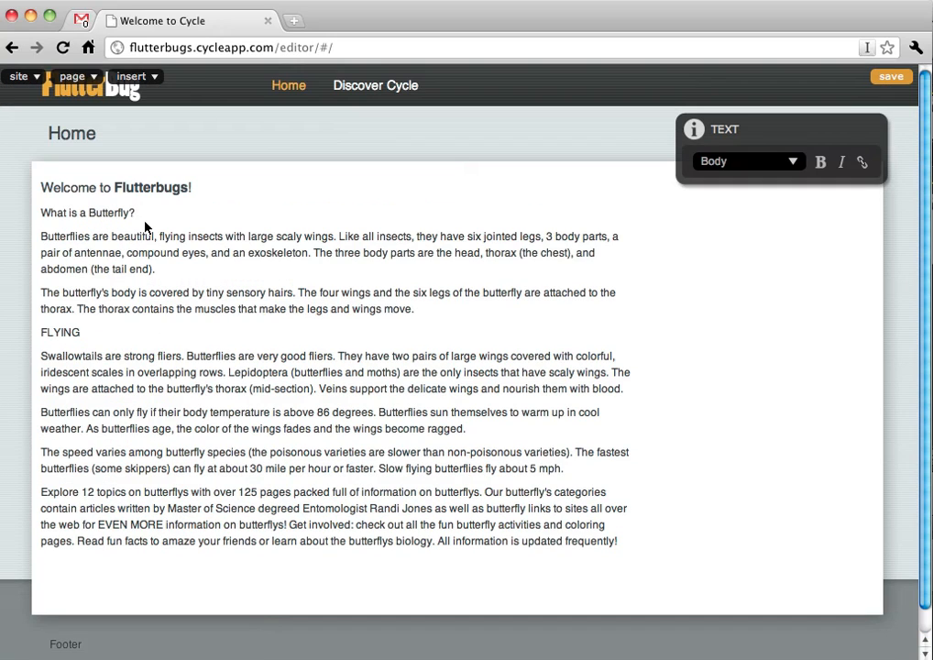
pyautogui.moveTo(136, 212); pyautogui.dragTo(33, 217)
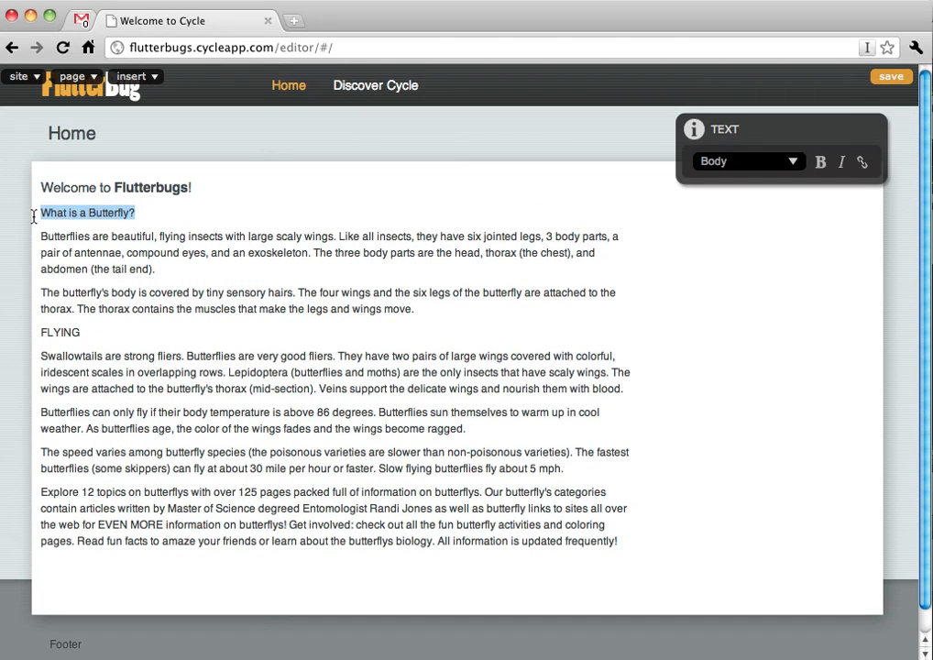
pyautogui.click(748, 170)
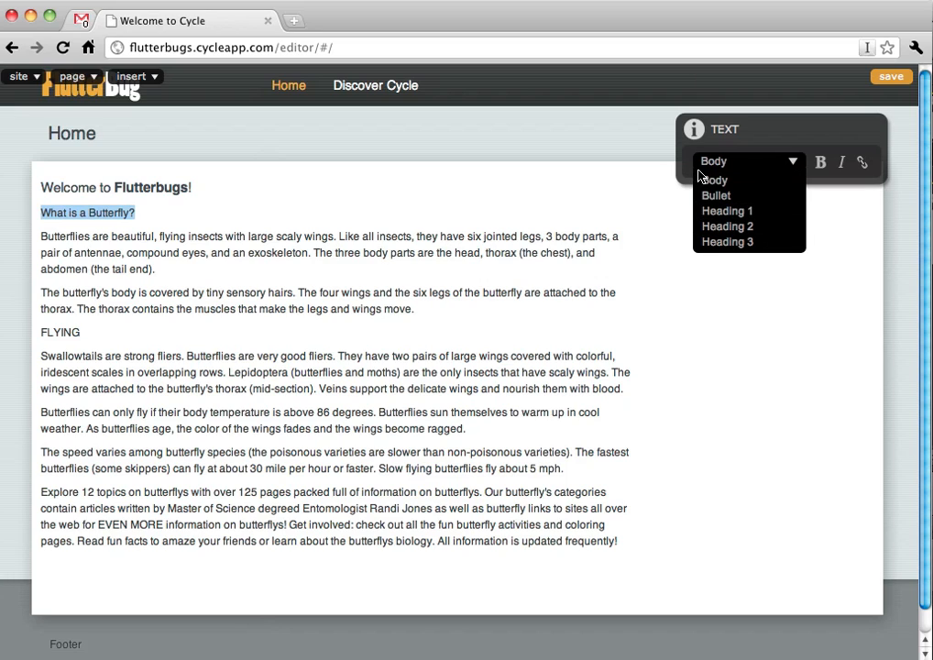
pyautogui.click(741, 215)
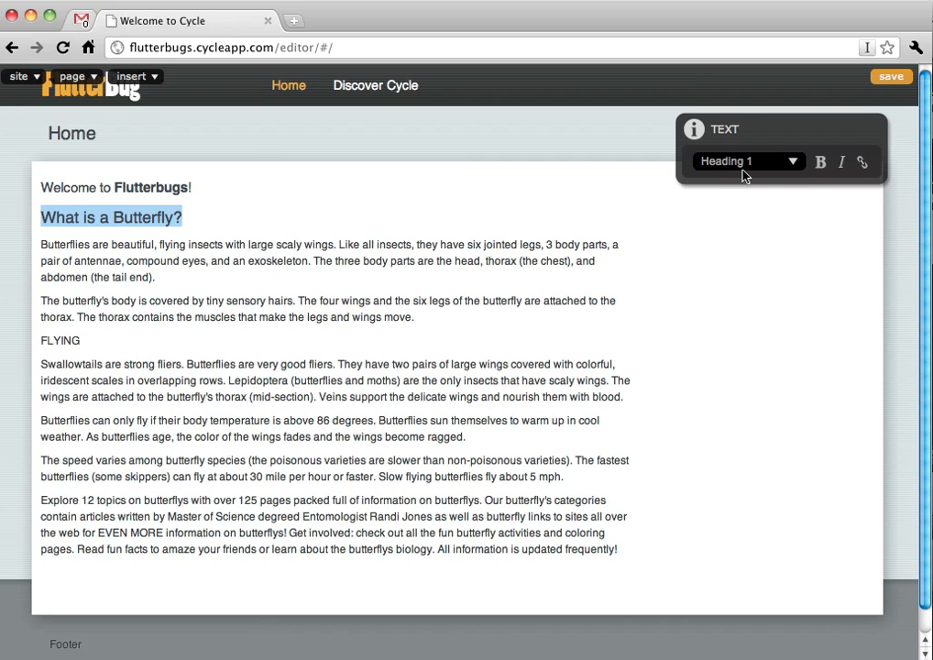
pyautogui.click(744, 176)
pyautogui.click(734, 244)
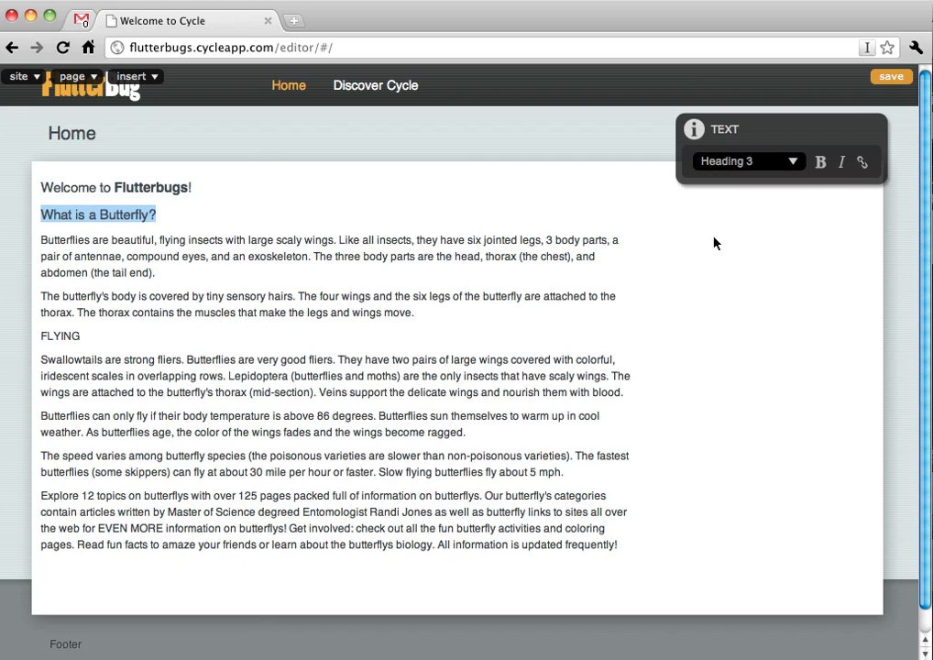
# Apply the Heading 1 style to the "Welcome to Flutterbugs!" line.
pyautogui.moveTo(191, 189); pyautogui.dragTo(38, 187)
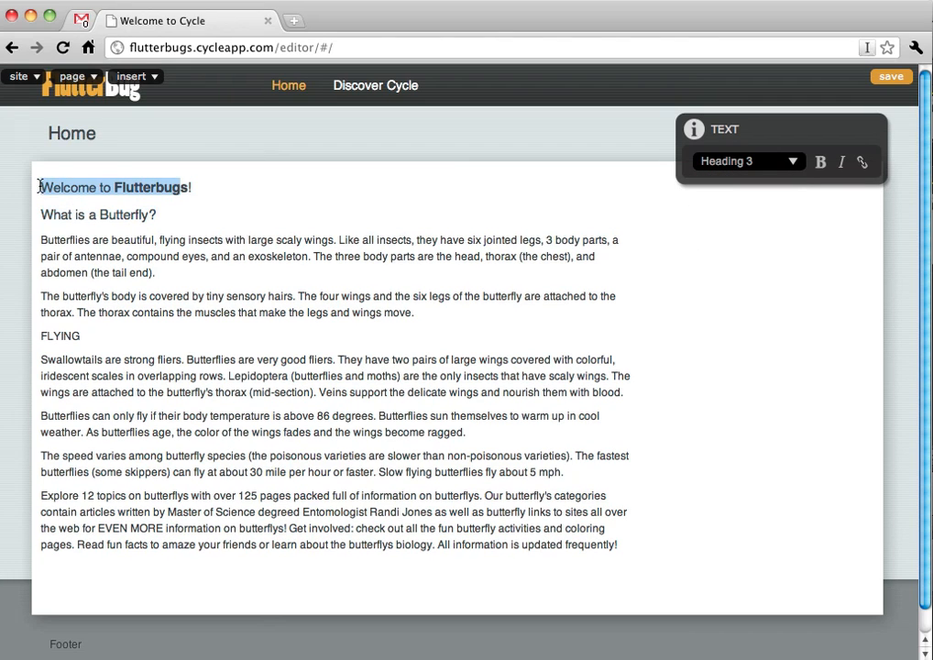
pyautogui.tripleClick(42, 187)
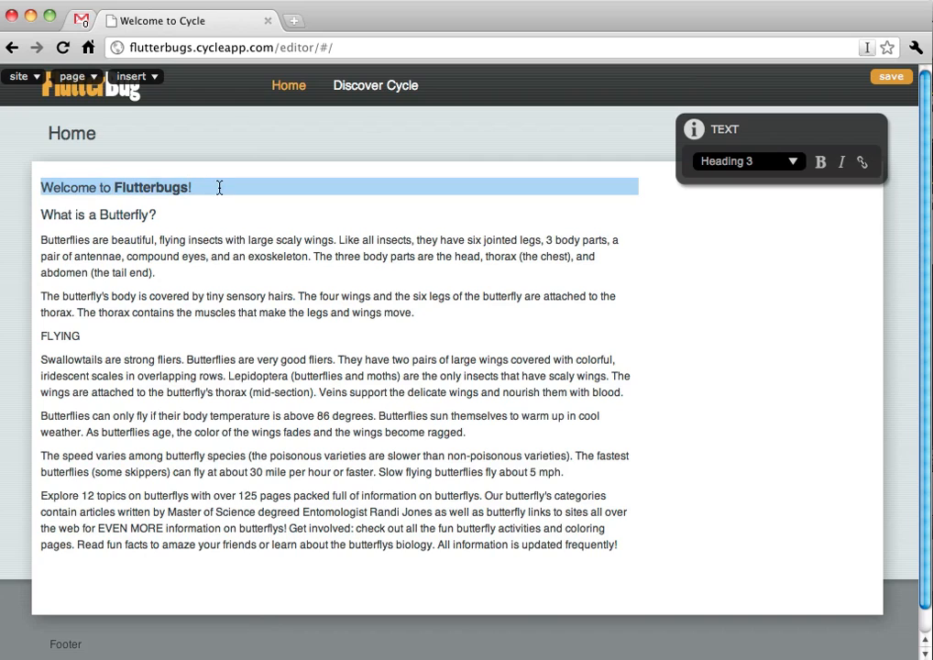
pyautogui.click(742, 161)
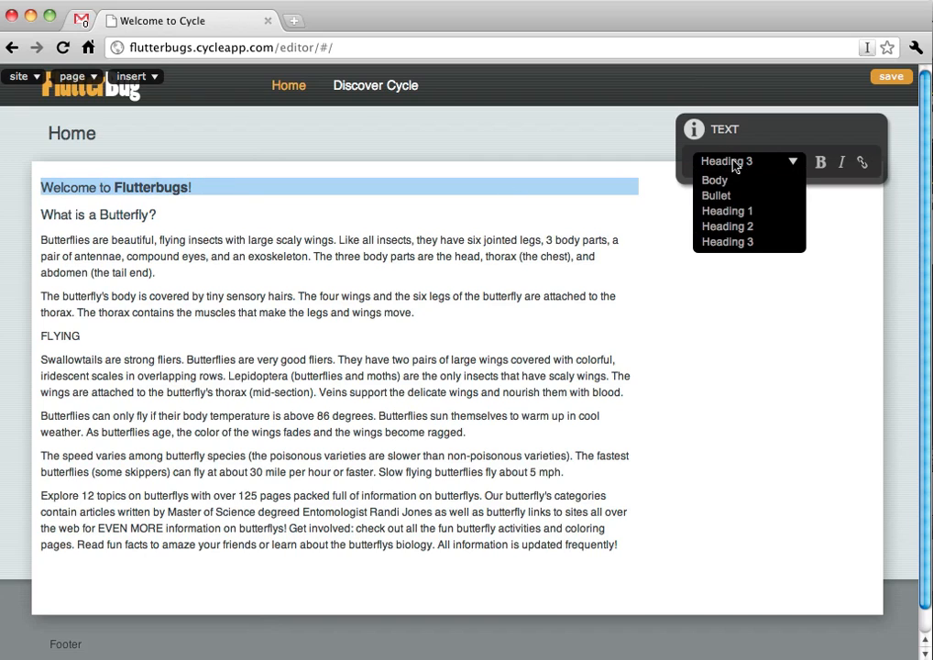
pyautogui.click(730, 213)
pyautogui.click(188, 218)
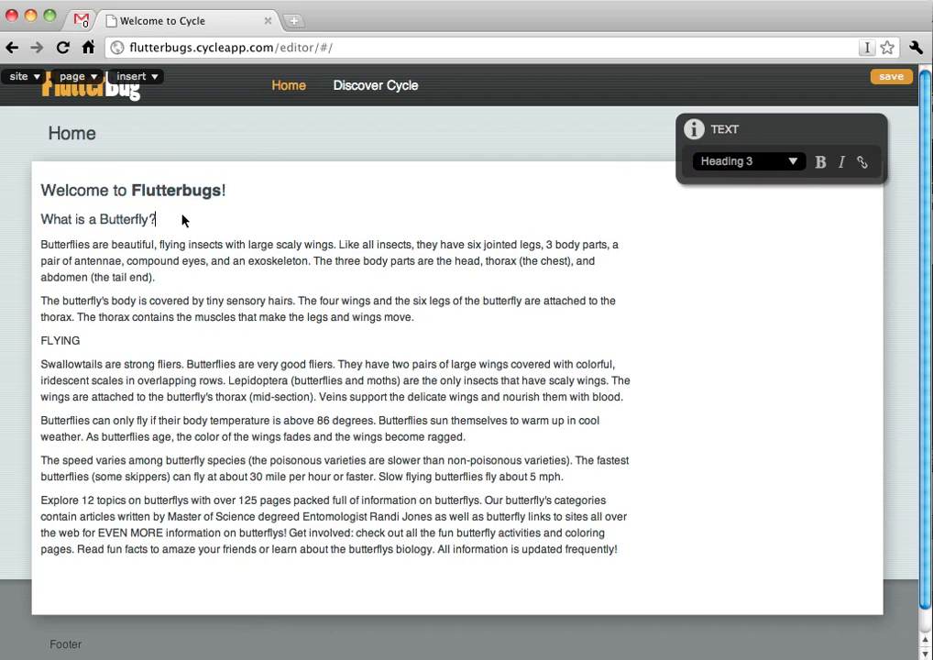
# Apply the Heading 3 style to the "FLYING" line.
pyautogui.click(62, 341)
pyautogui.click(788, 161)
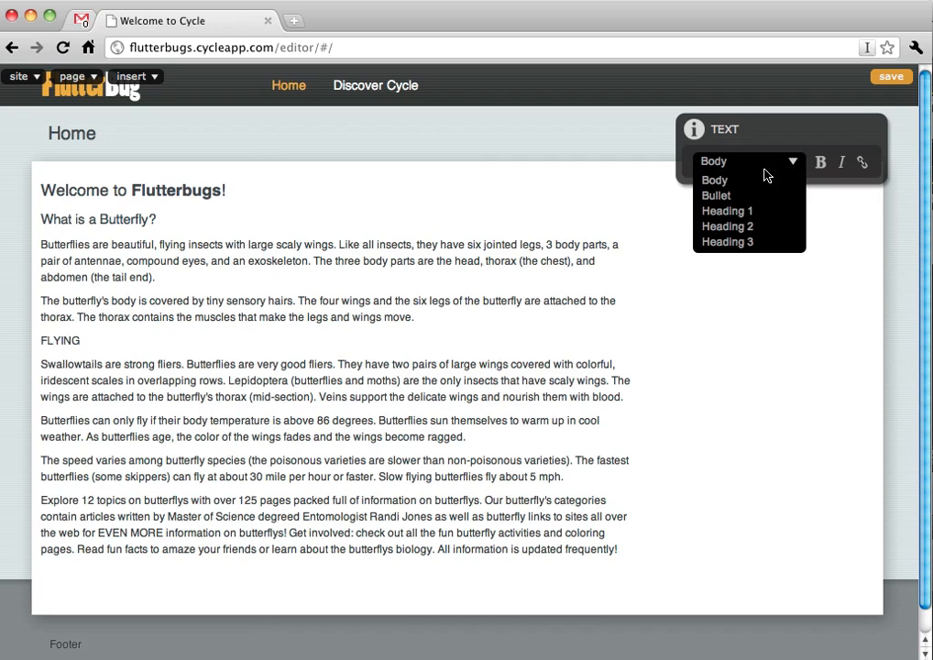
pyautogui.click(752, 241)
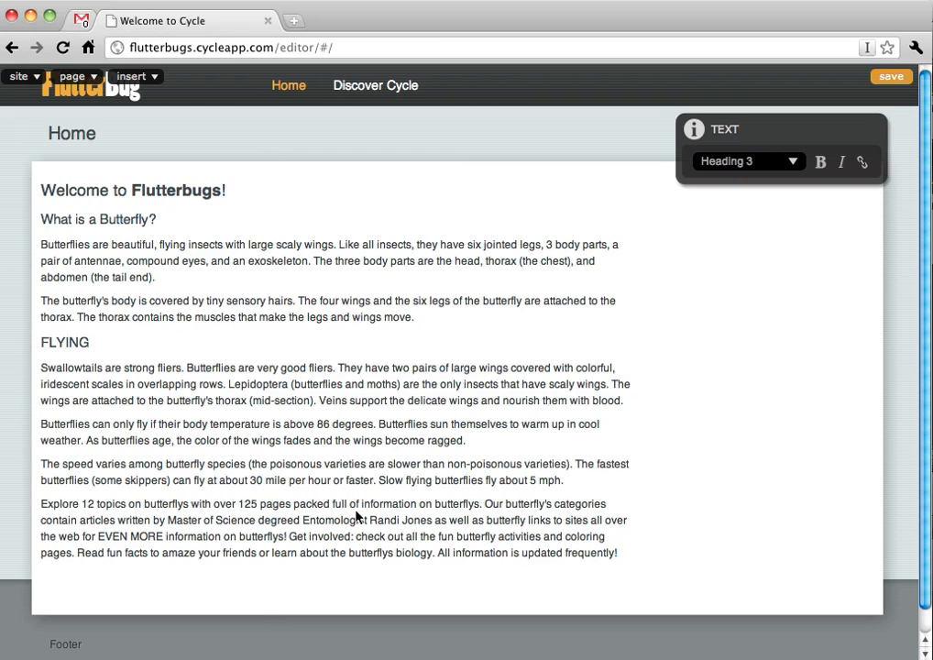
# Copy the final "Explore 12 topics on butterflys" paragraph into the side column and add a line break after "Master of Science degreed".
pyautogui.moveTo(627, 556); pyautogui.dragTo(46, 505)
pyautogui.press('super+c')
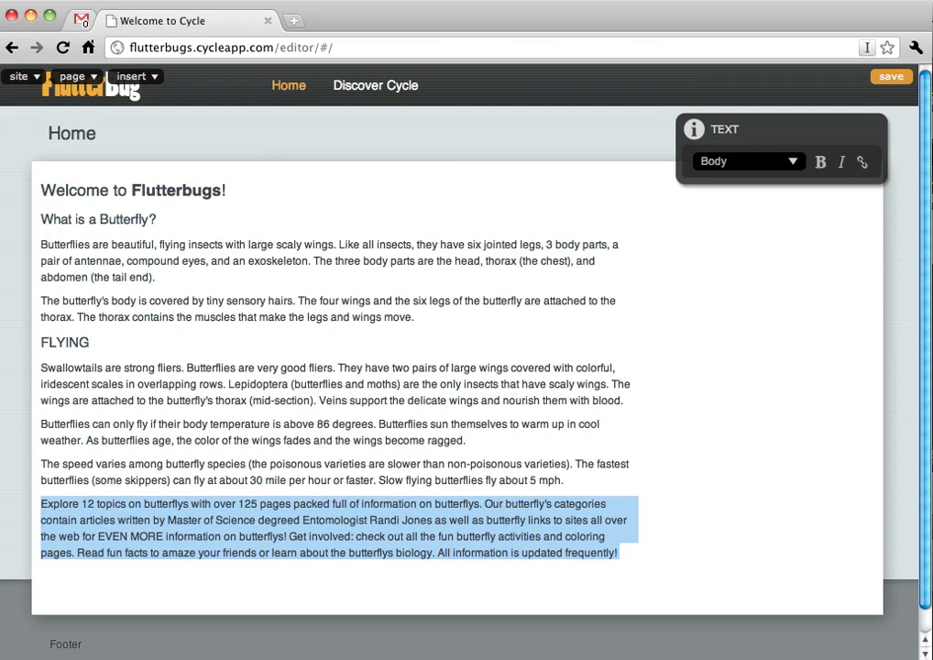
pyautogui.click(768, 257)
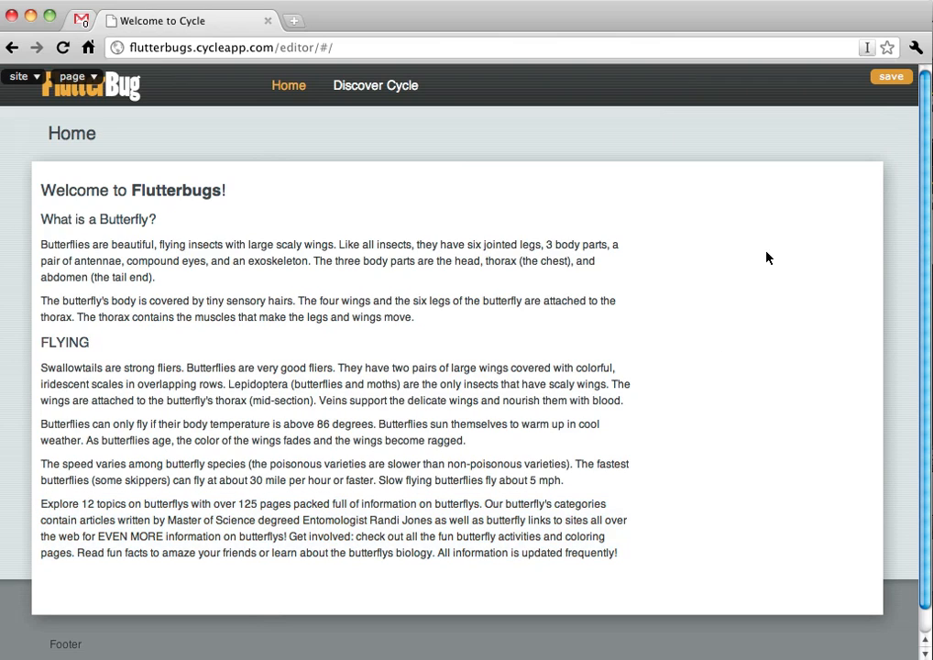
pyautogui.click(767, 191)
pyautogui.press('super+v')
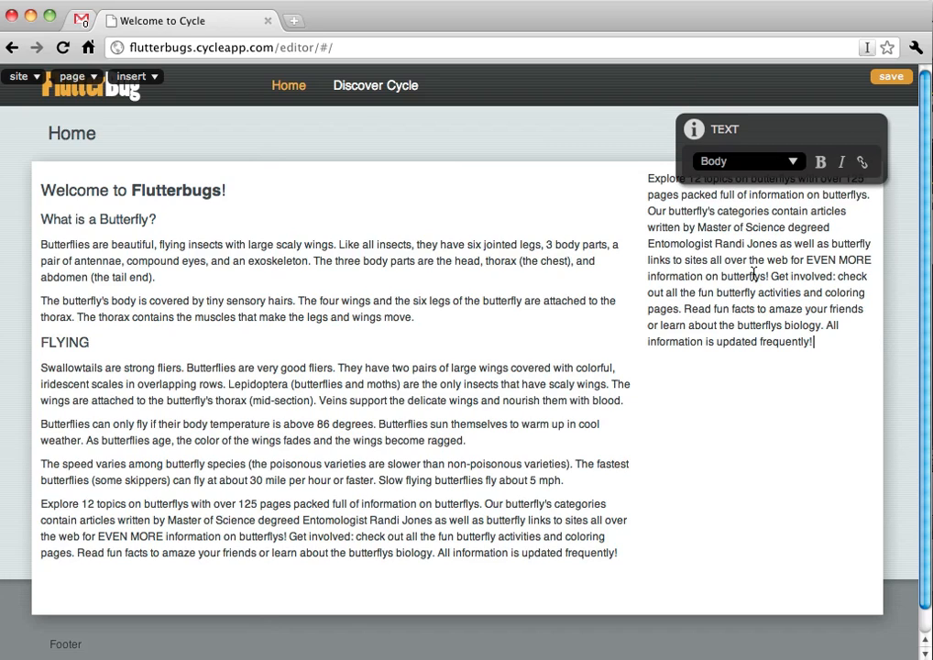
pyautogui.click(830, 228)
pyautogui.press('Return')
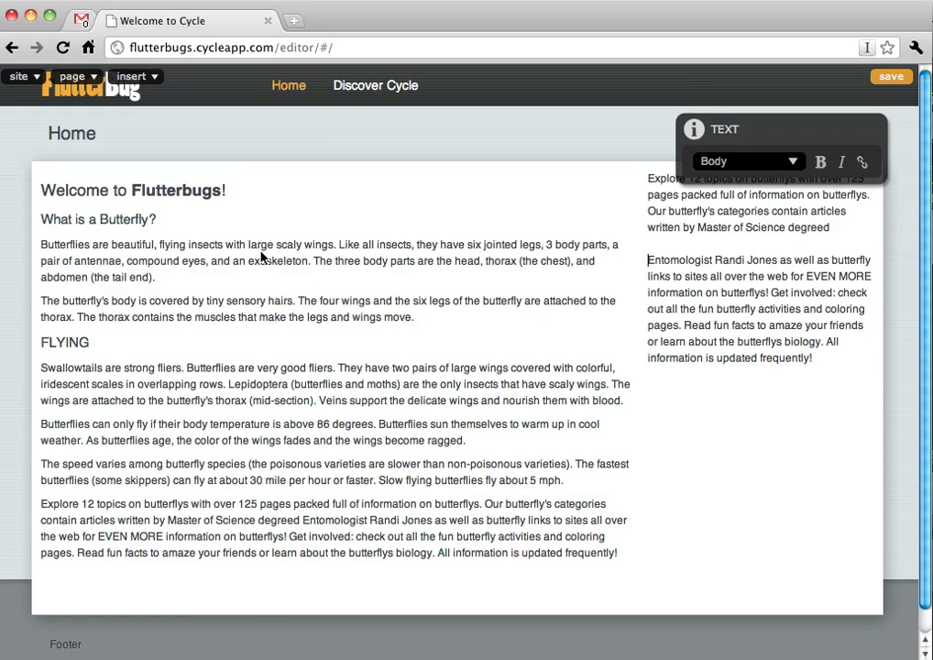
pyautogui.moveTo(248, 261); pyautogui.dragTo(308, 263)
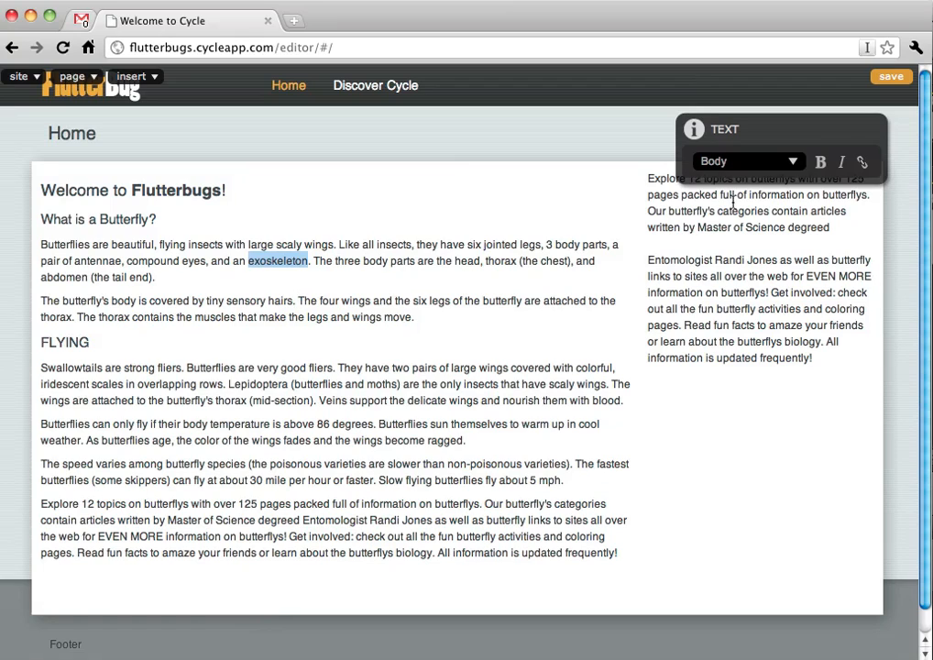
pyautogui.click(822, 163)
pyautogui.click(821, 163)
pyautogui.click(842, 164)
pyautogui.click(843, 165)
pyautogui.click(863, 164)
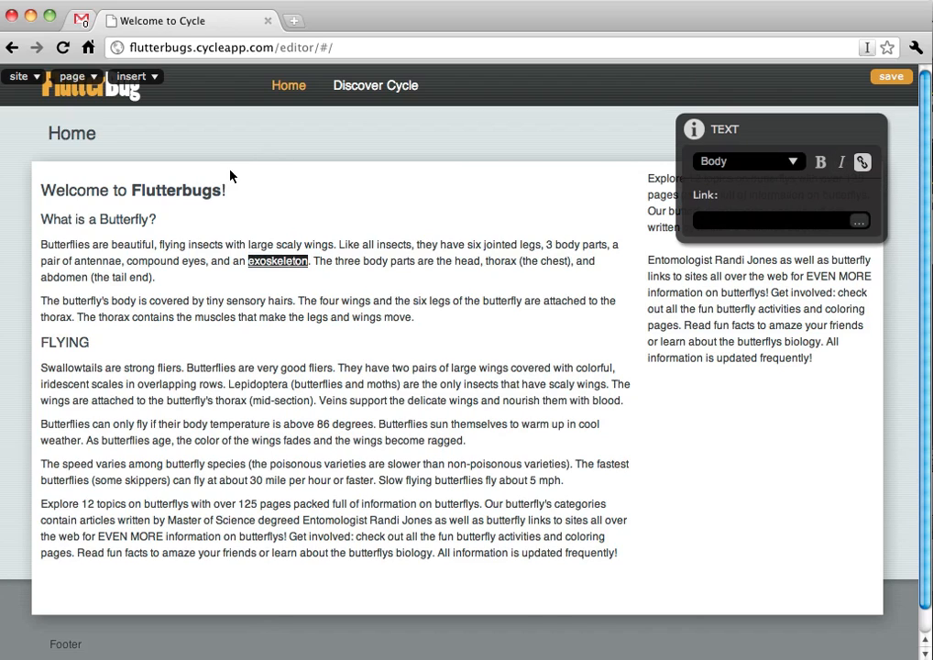
pyautogui.click(702, 220)
pyautogui.write('http://www.wikipedia')
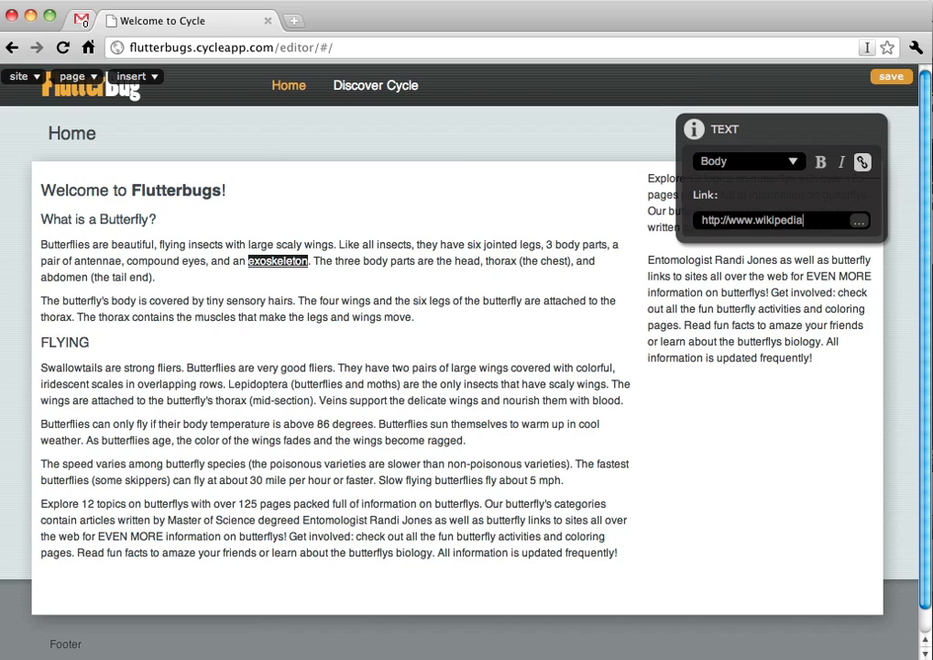
pyautogui.write('.com/exoskelton')
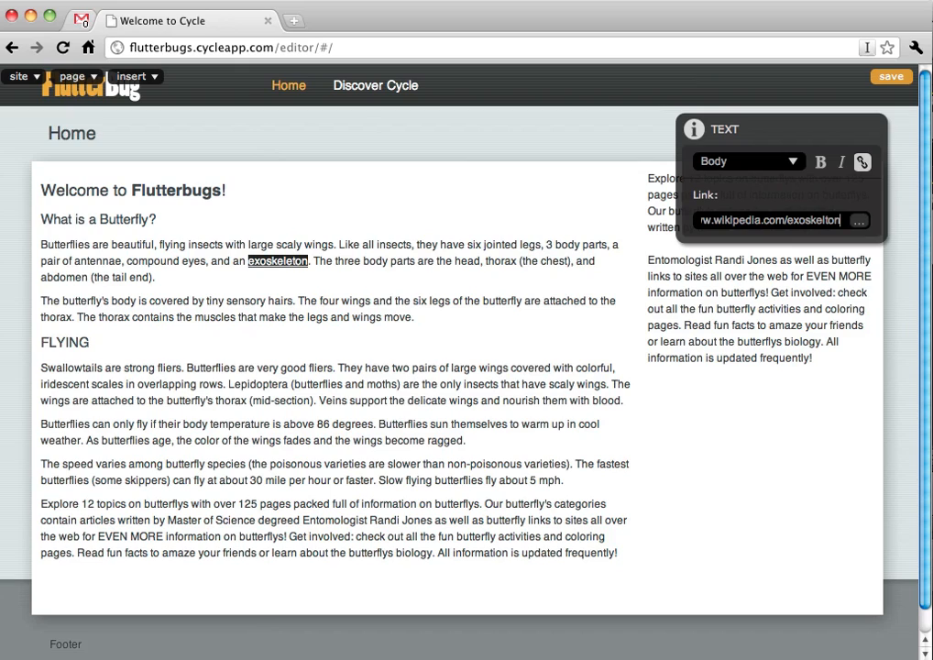
pyautogui.press('Return')
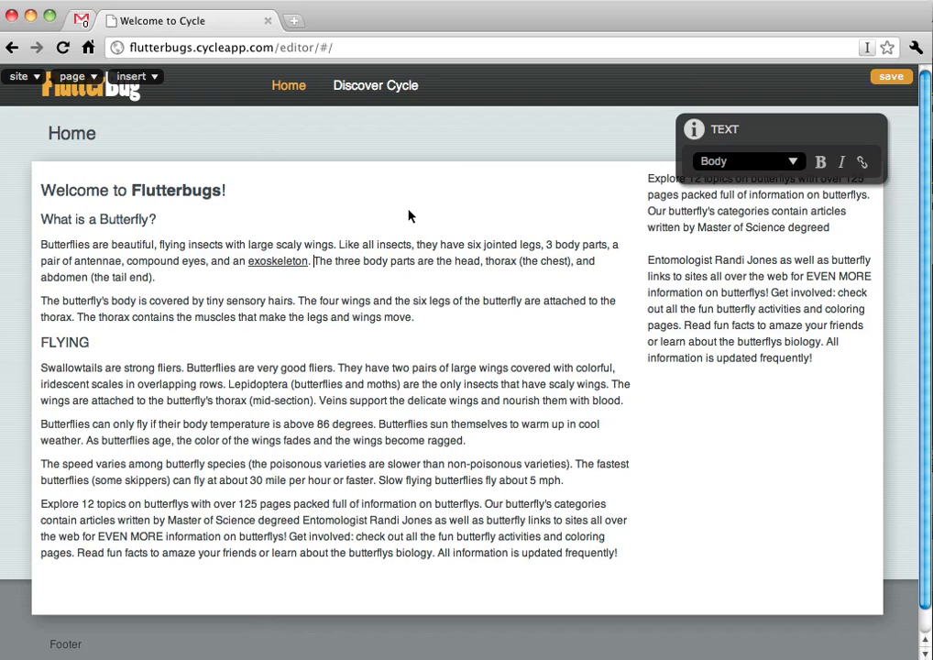
# Replace the "FLYING" heading text with "Flying".
pyautogui.press('Down')
pyautogui.press('Down')
pyautogui.press('Down')
pyautogui.press('Down')
pyautogui.press('Up')
pyautogui.hotkey('shift', 'Left')
pyautogui.hotkey('shift', 'Left')
pyautogui.hotkey('shift', 'Left')
pyautogui.hotkey('shift', 'Left')
pyautogui.hotkey('shift', 'Left')
pyautogui.hotkey('shift', 'Left')
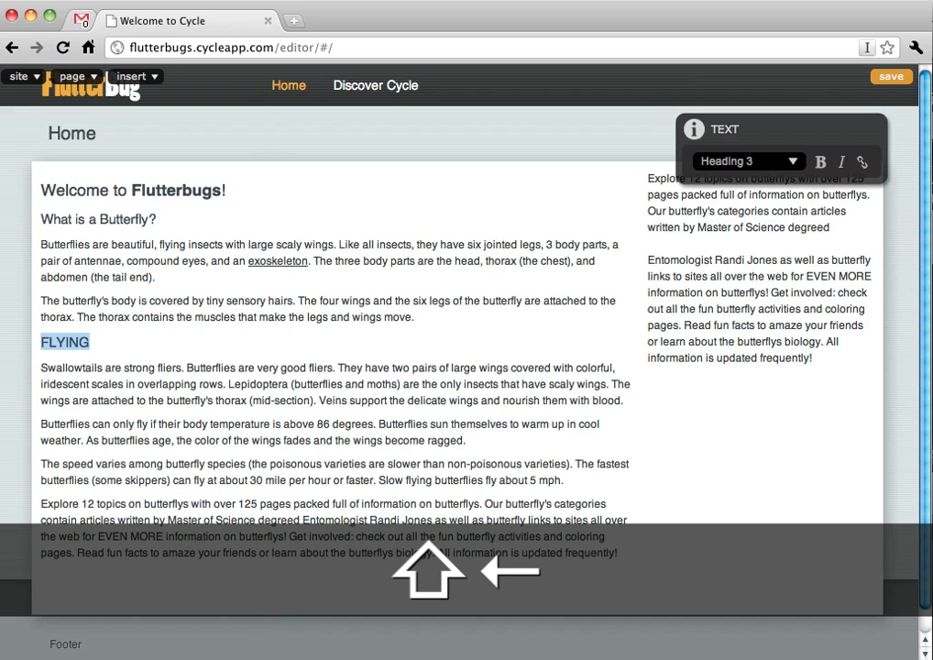
pyautogui.write('Flying')
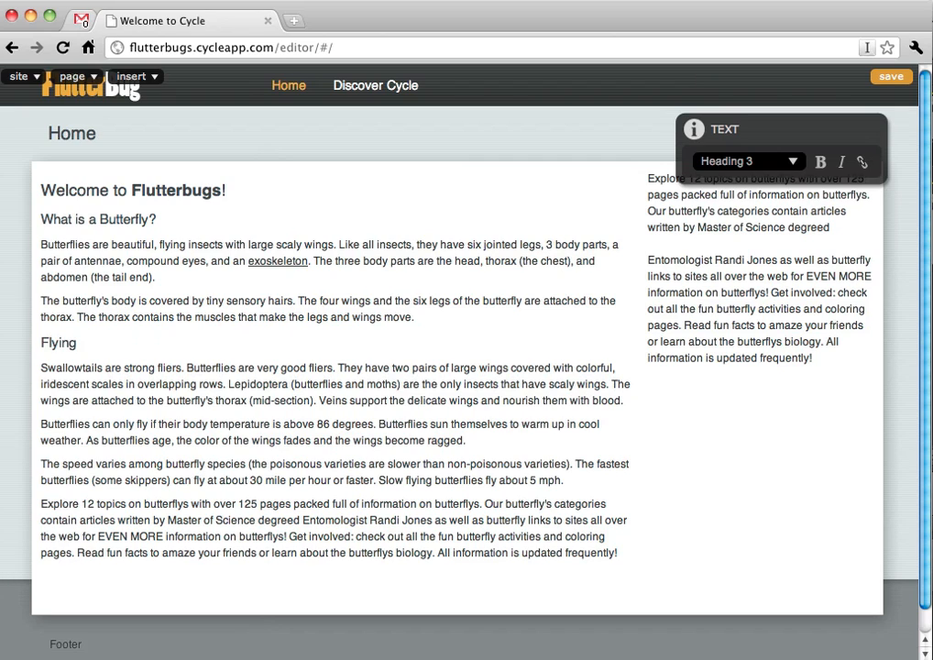
# Add four blank lines above the "Explore 12 topics on butterflys" text in the side column.
pyautogui.press('Down')
pyautogui.click(648, 181)
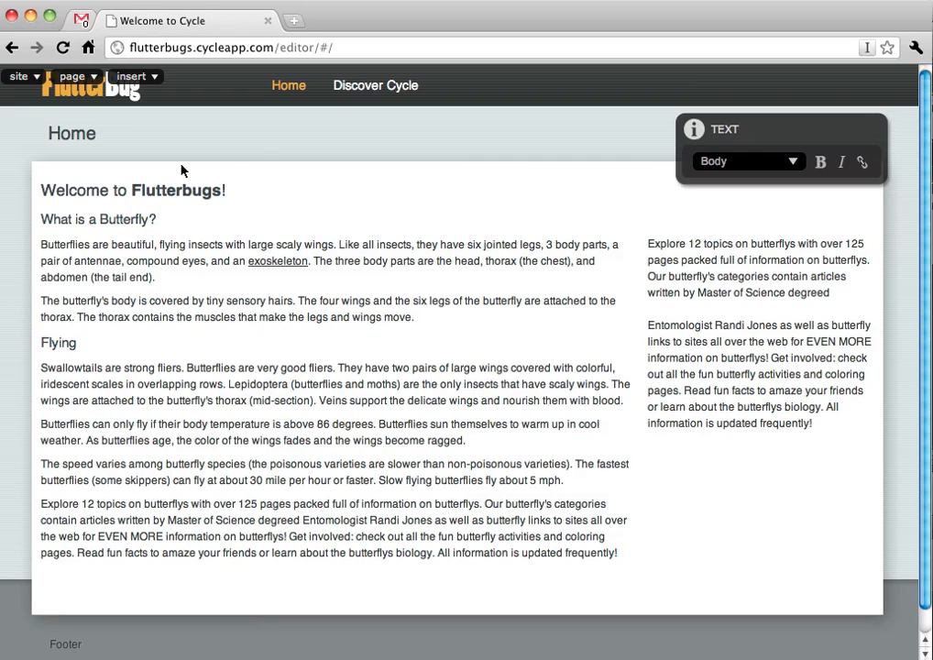
# Publish the site's changes to the live website and confirm the update.
pyautogui.click(17, 76)
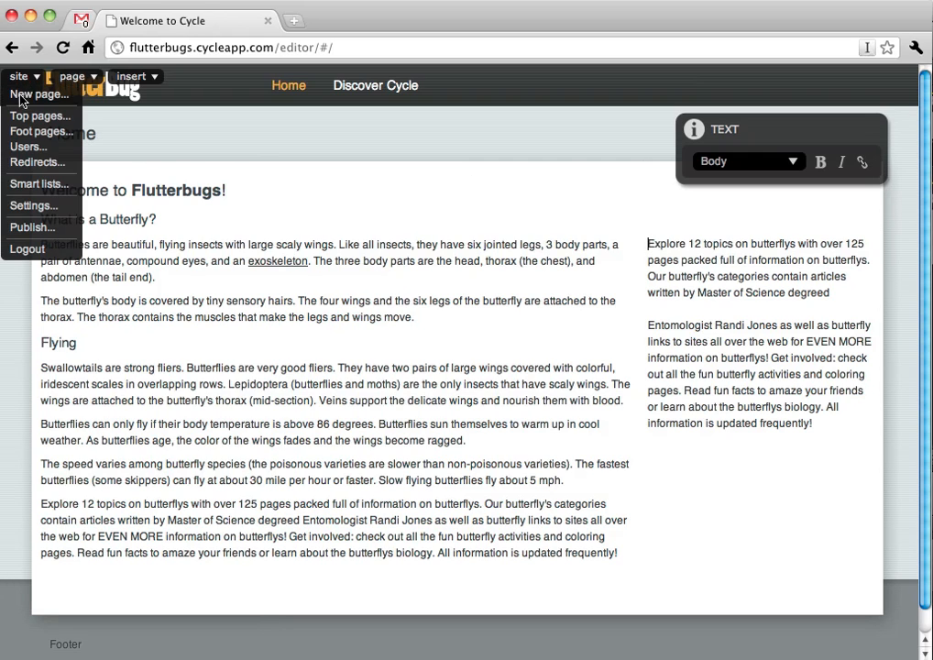
pyautogui.click(31, 226)
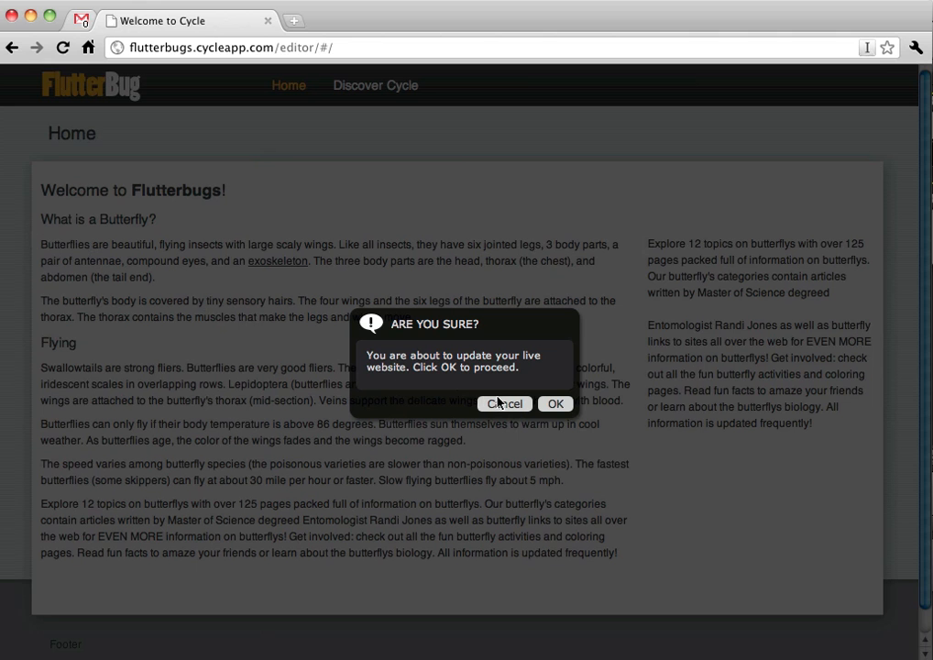
pyautogui.click(556, 405)
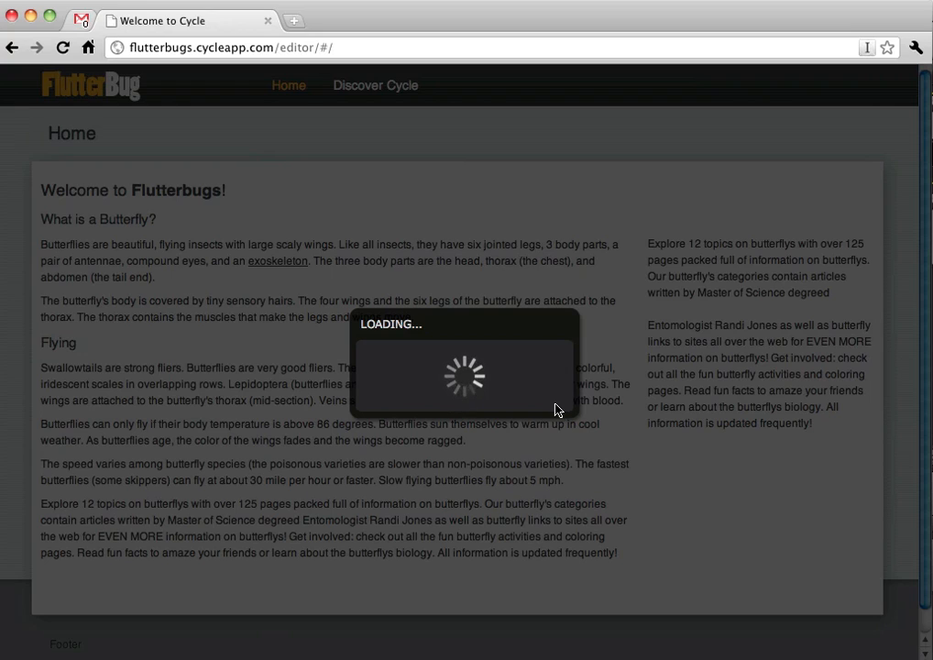
pyautogui.click(555, 404)
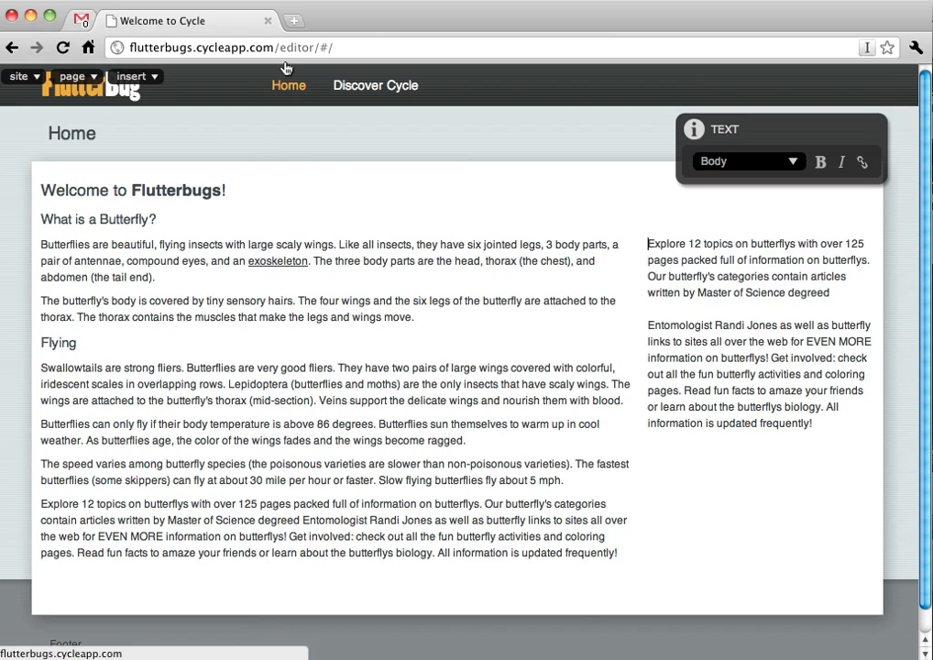
# Open the live site at flutterbugs.cycleapp.com by removing "editor/#/" from the page address.
pyautogui.moveTo(278, 48); pyautogui.dragTo(350, 57)
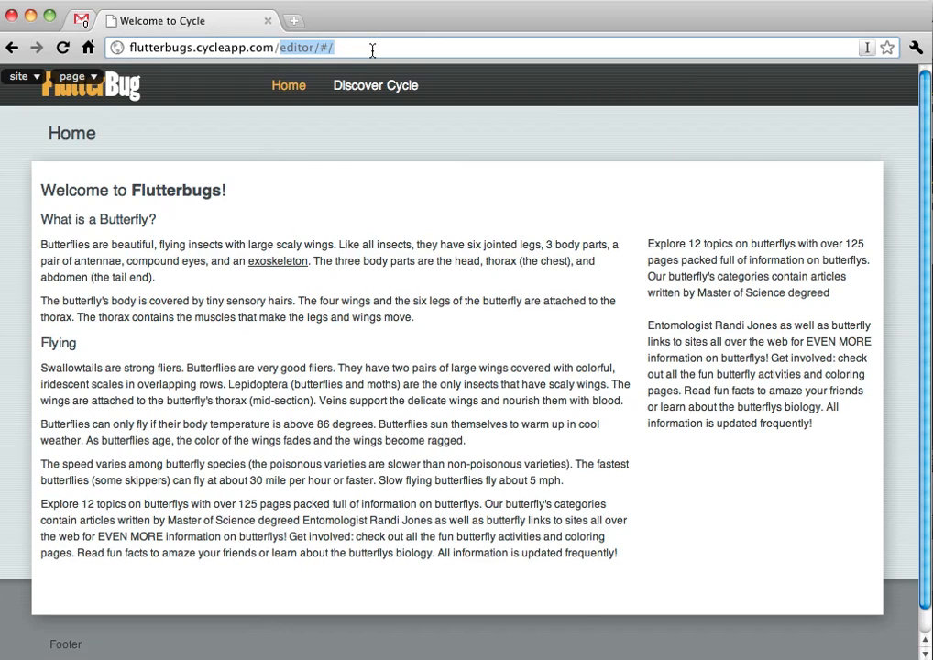
pyautogui.press('BackSpace')
pyautogui.press('Return')
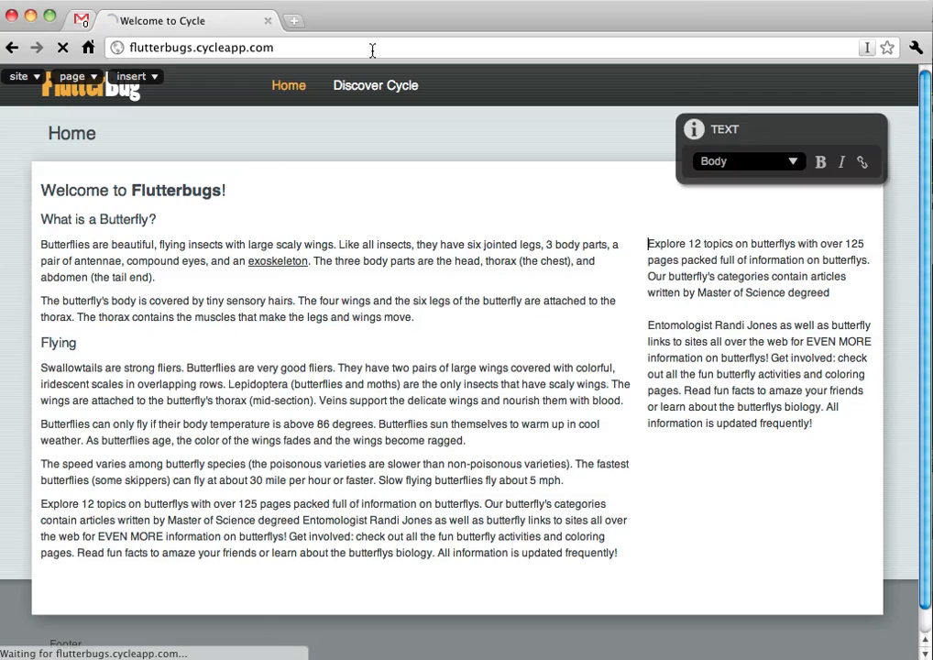